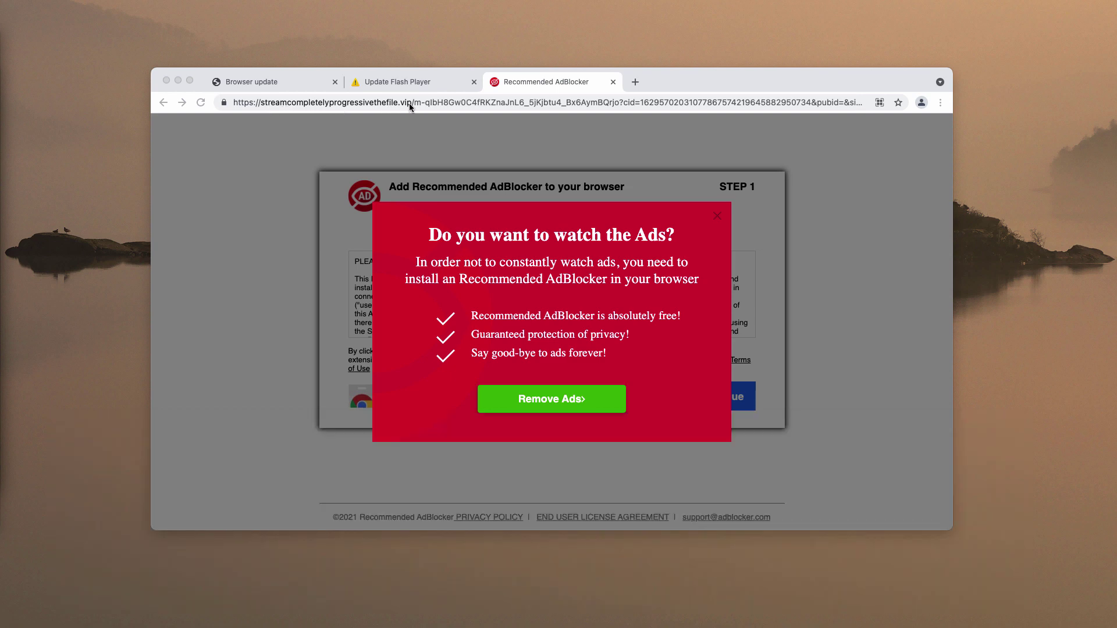
- Cycle through the Browser update, Update Flash Player and Recommended AdBlocker scam tabs
left_click(314, 87)
left_click(378, 85)
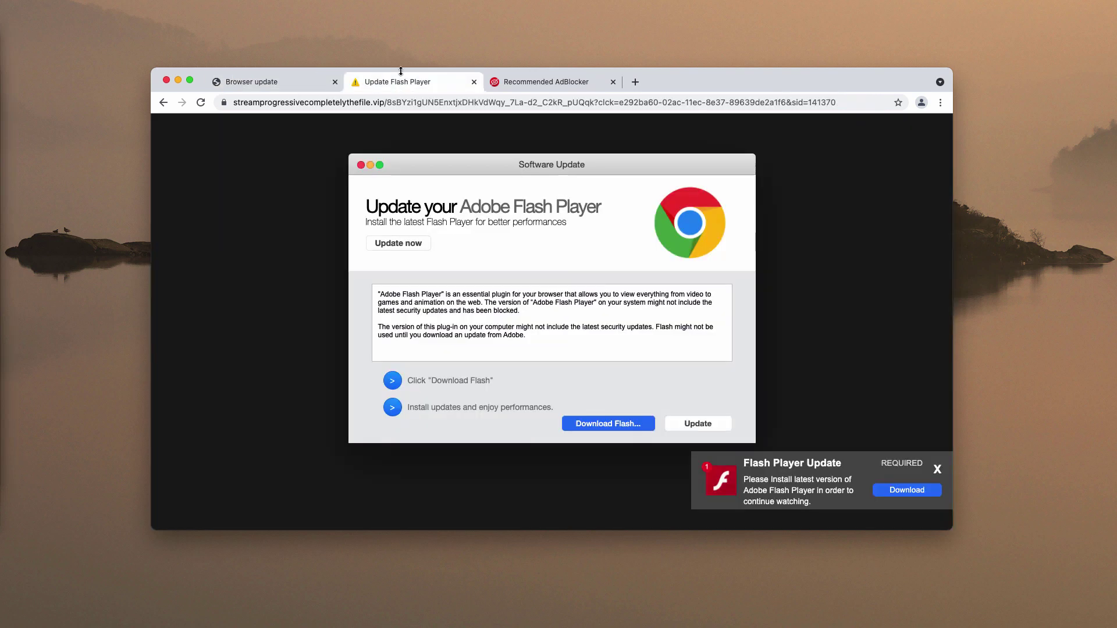
left_click(314, 84)
left_click(419, 83)
left_click(571, 81)
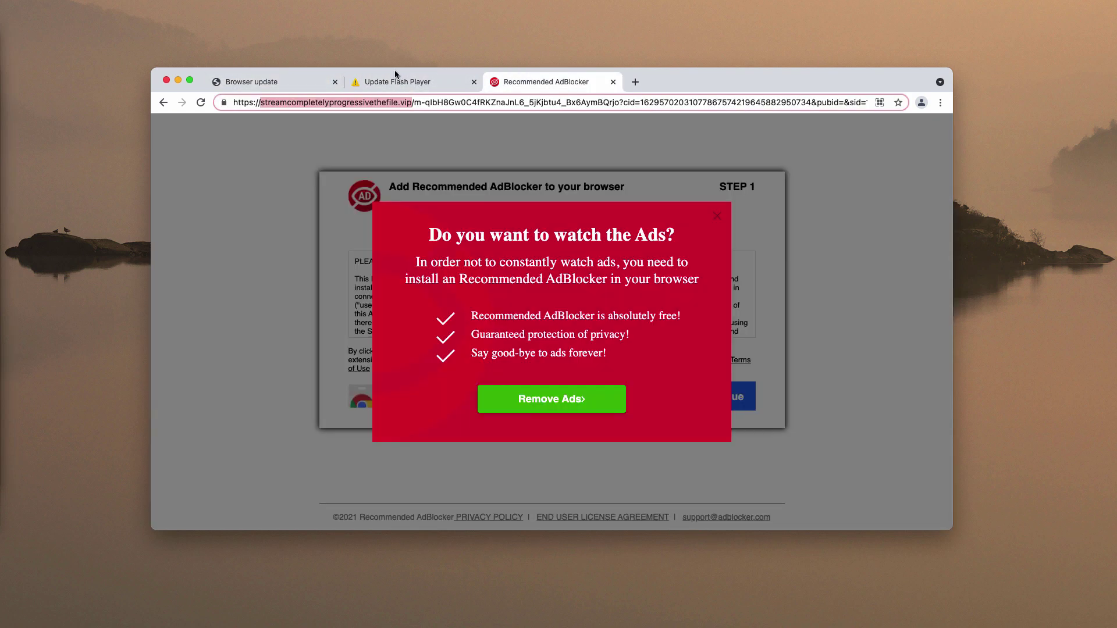
left_click(395, 76)
left_click(282, 84)
left_click(388, 83)
left_click(529, 85)
left_click(416, 86)
left_click(276, 85)
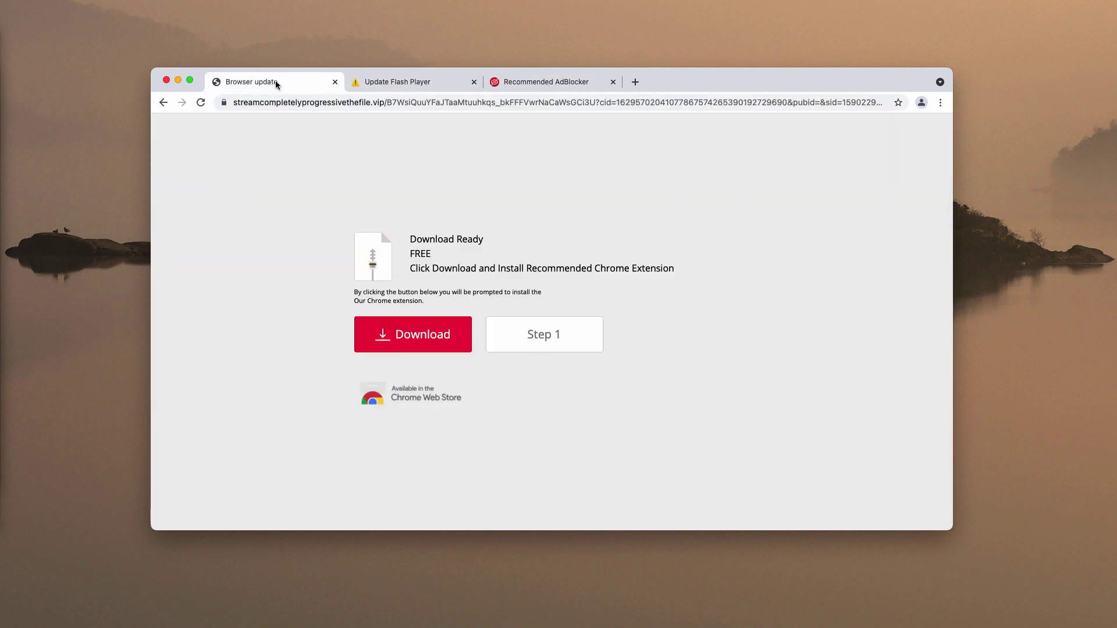
scroll(262, 137, "down", 1)
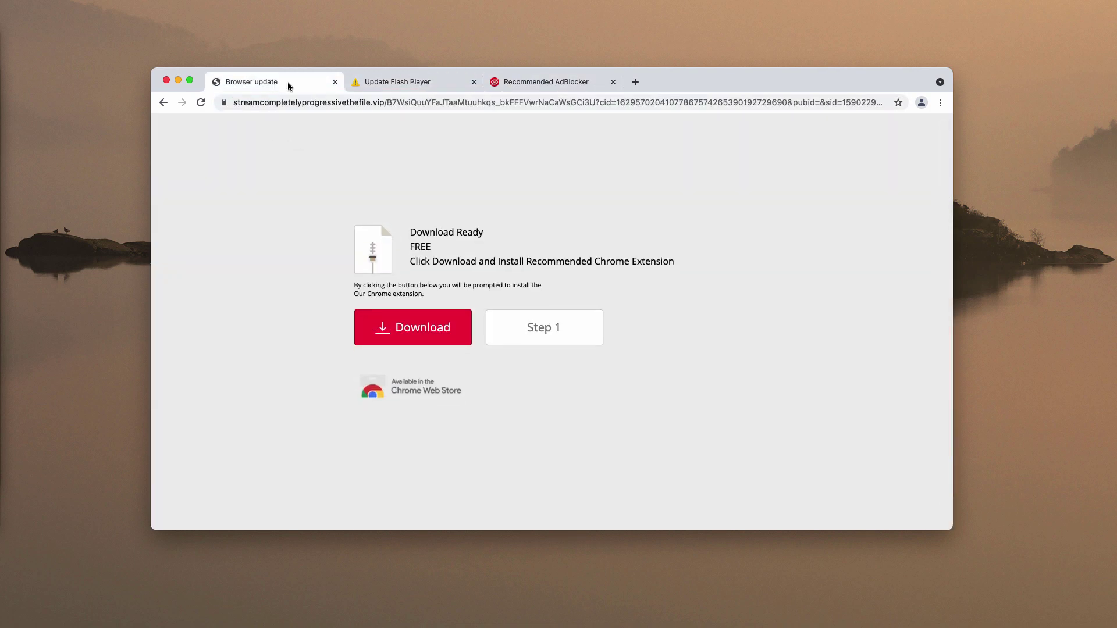
left_click(393, 80)
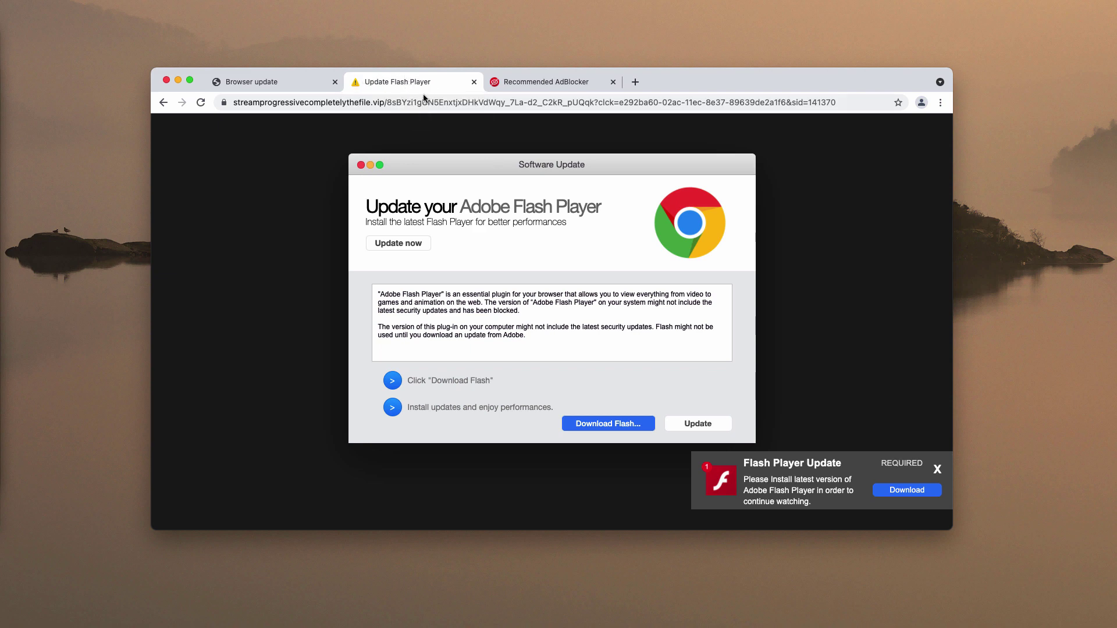
left_click(540, 83)
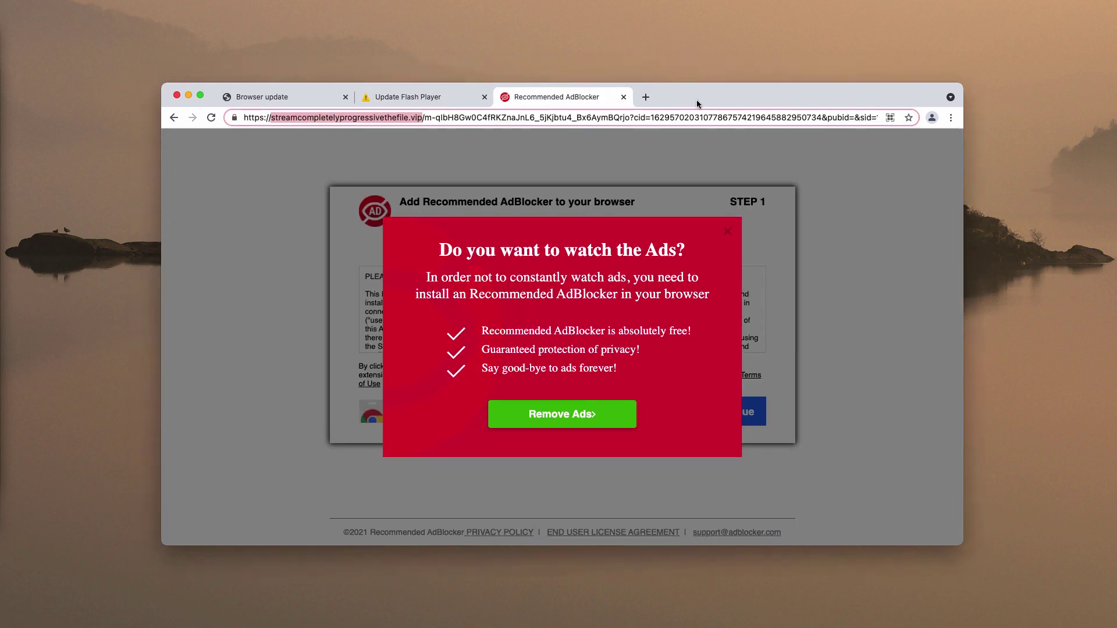
left_click(437, 99)
left_click(248, 96)
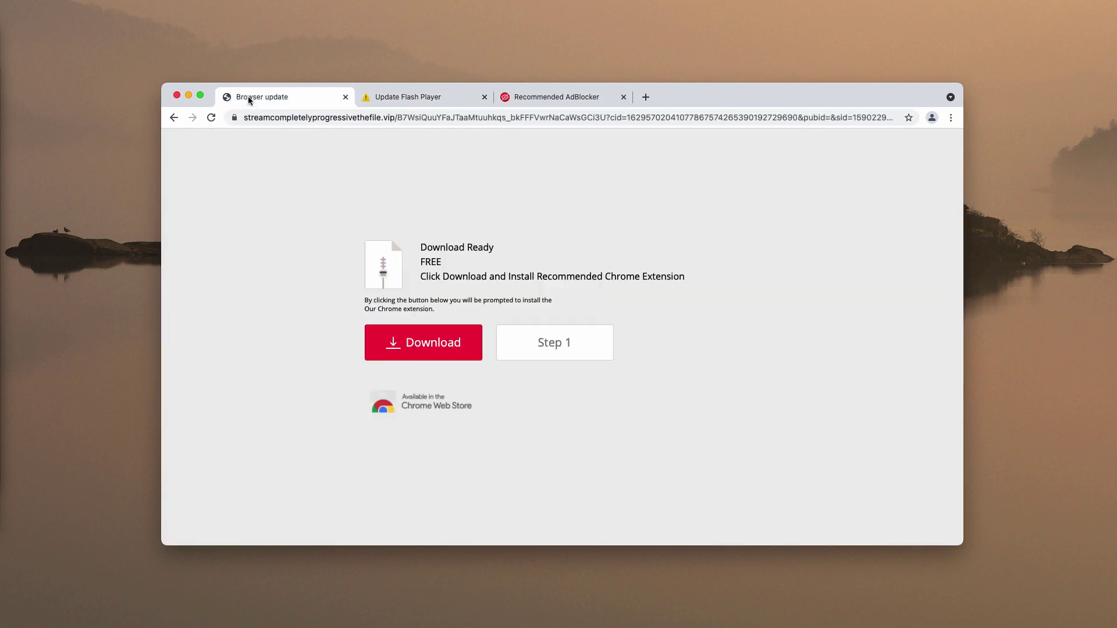
left_click(411, 100)
left_click(287, 102)
left_click(400, 96)
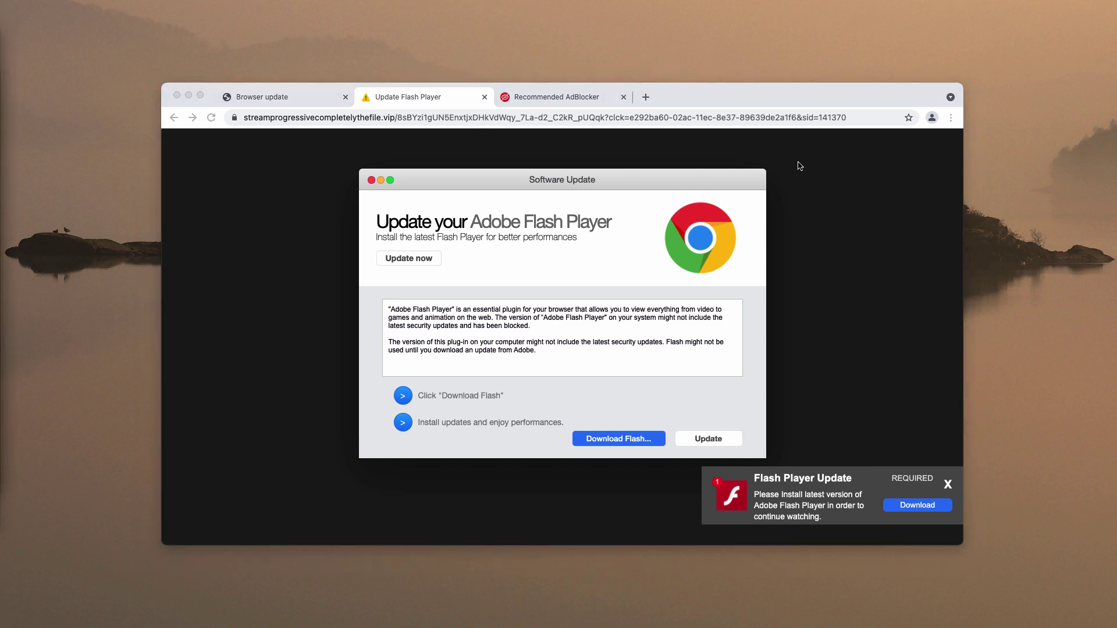
- Move the browser window slightly lower and review the three scam tabs, ending on Browser update
left_click_drag(762, 97, 710, 121)
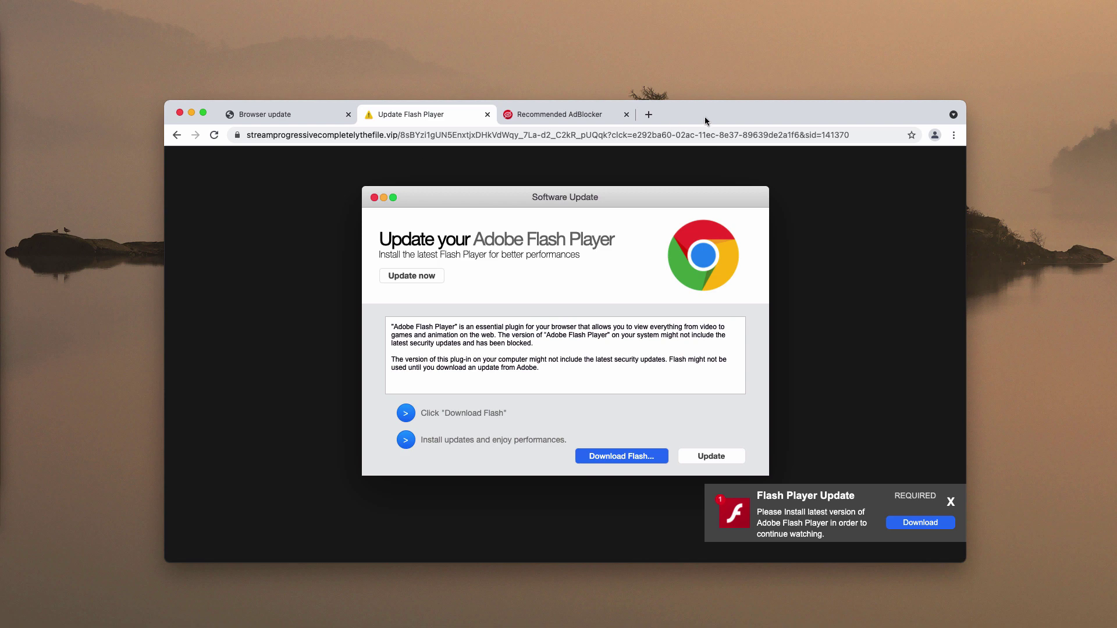
left_click_drag(724, 119, 723, 122)
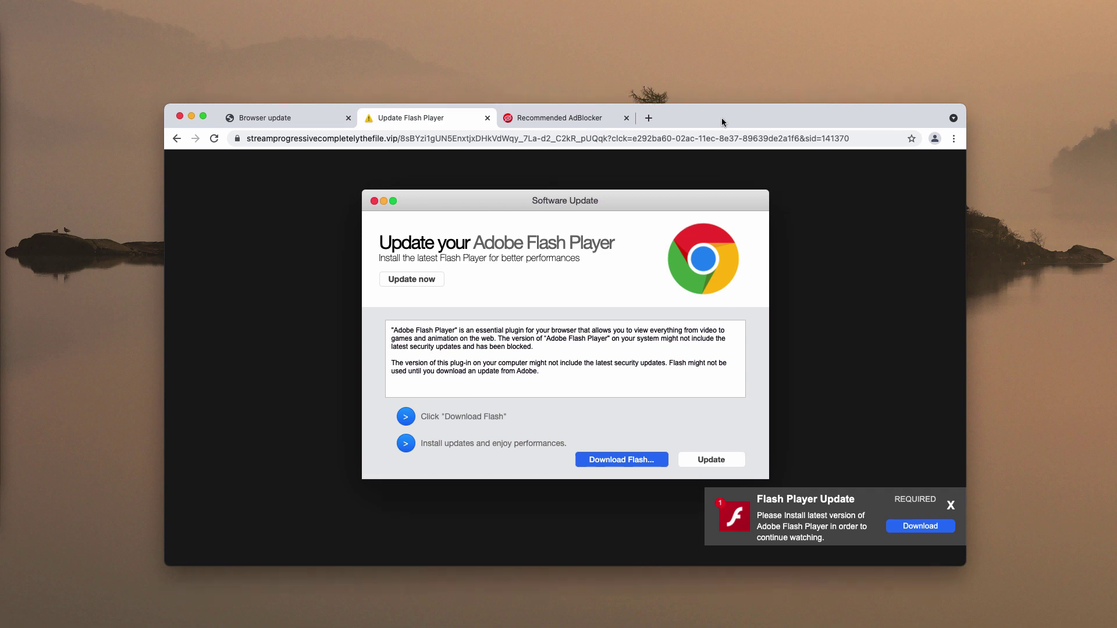
left_click(317, 121)
left_click(405, 118)
left_click(499, 117)
left_click(401, 116)
left_click(280, 120)
- Highlight the scam site's domain, then click the page to launch its Private Search Web Store pop-up
left_click(332, 140)
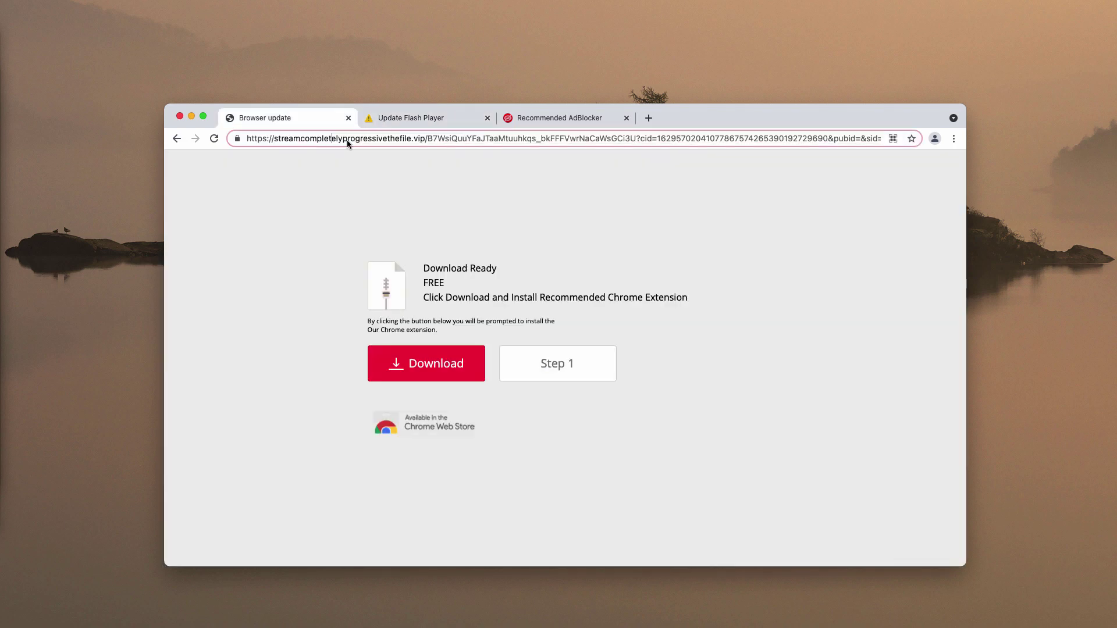
left_click_drag(427, 137, 282, 137)
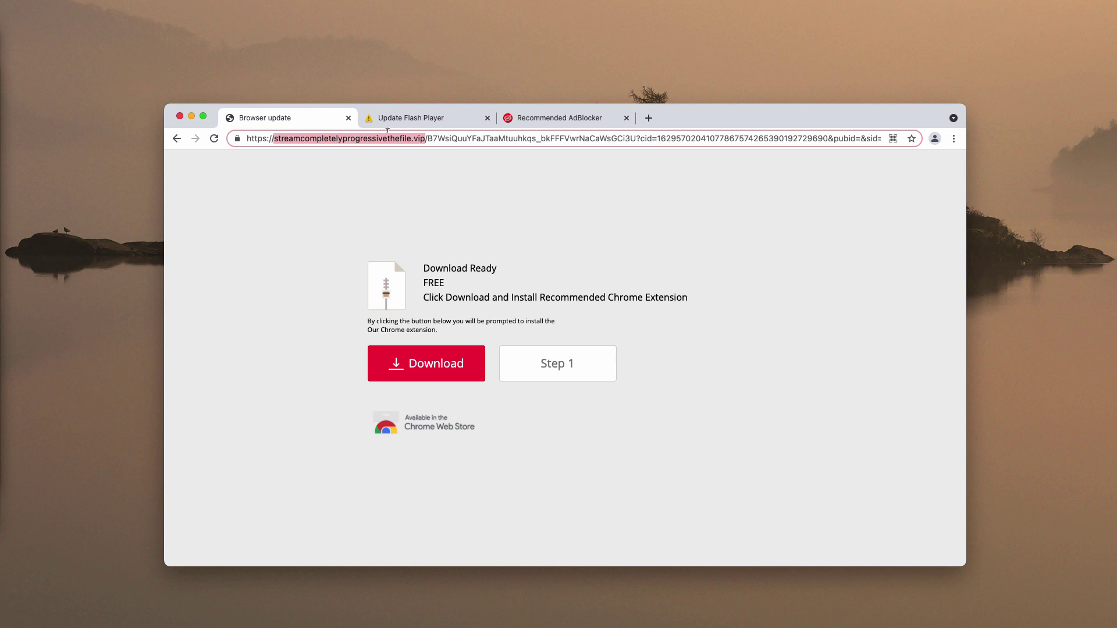
left_click(421, 213)
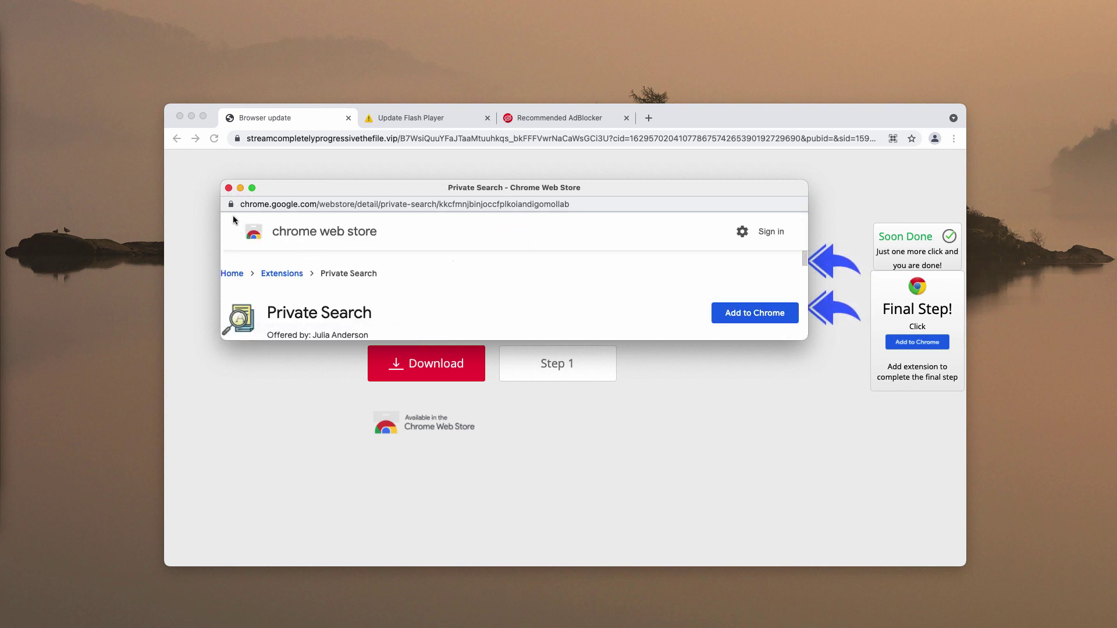
- Enlarge the Web Store pop-up and add the Private Search extension to Chrome
left_click_drag(808, 340, 851, 422)
left_click(780, 313)
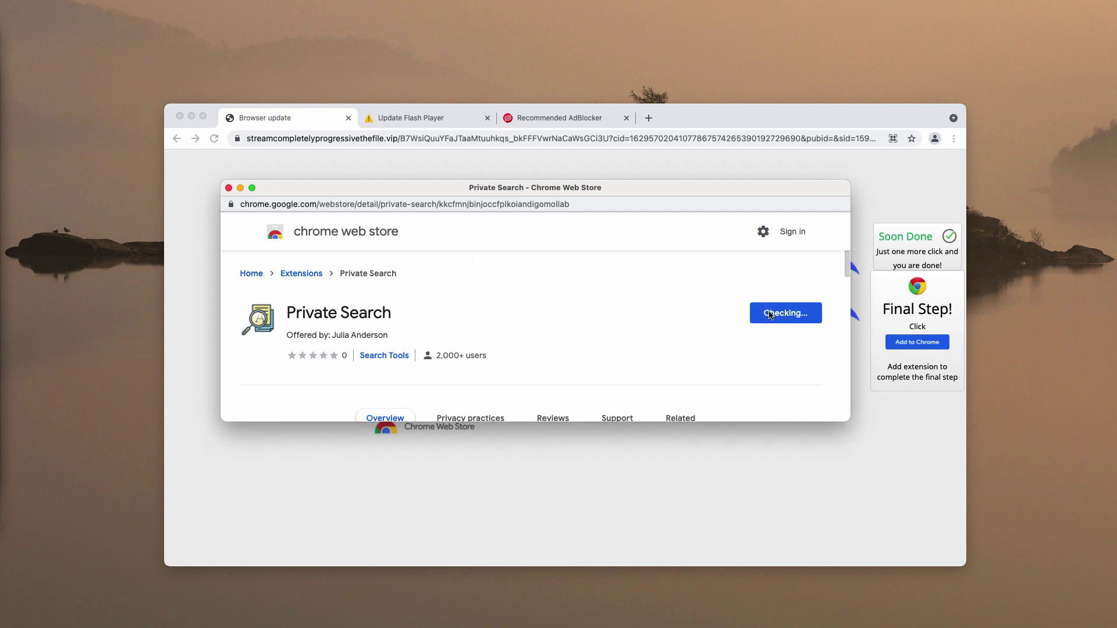
left_click(611, 337)
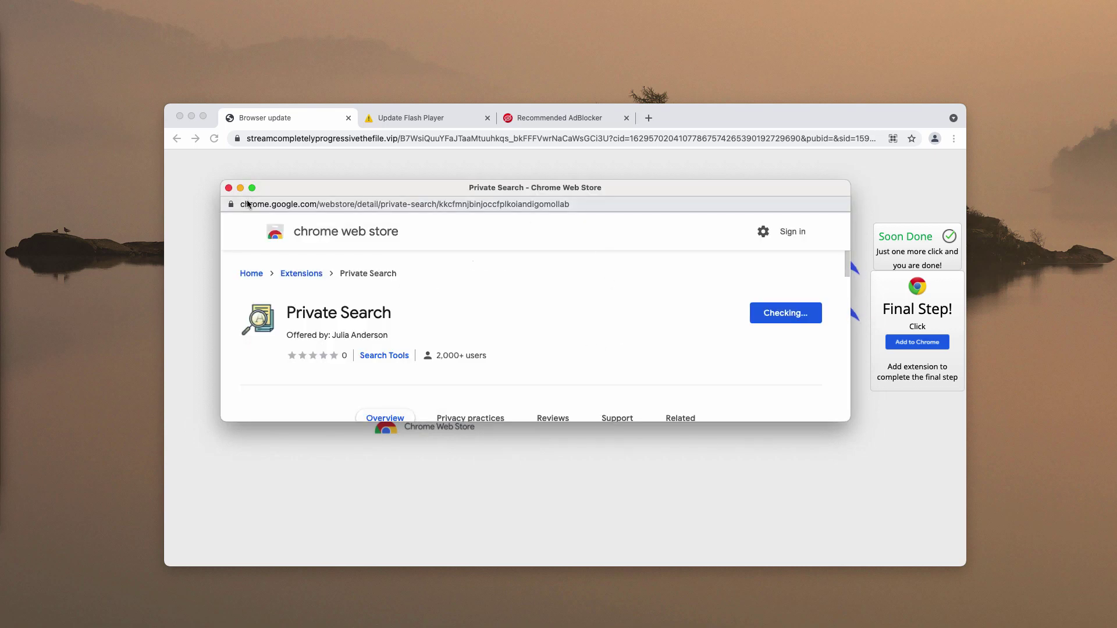
- Close the pop-up and Help tab, open a new tab showing Search Marquis, and return to Browser update
left_click(229, 188)
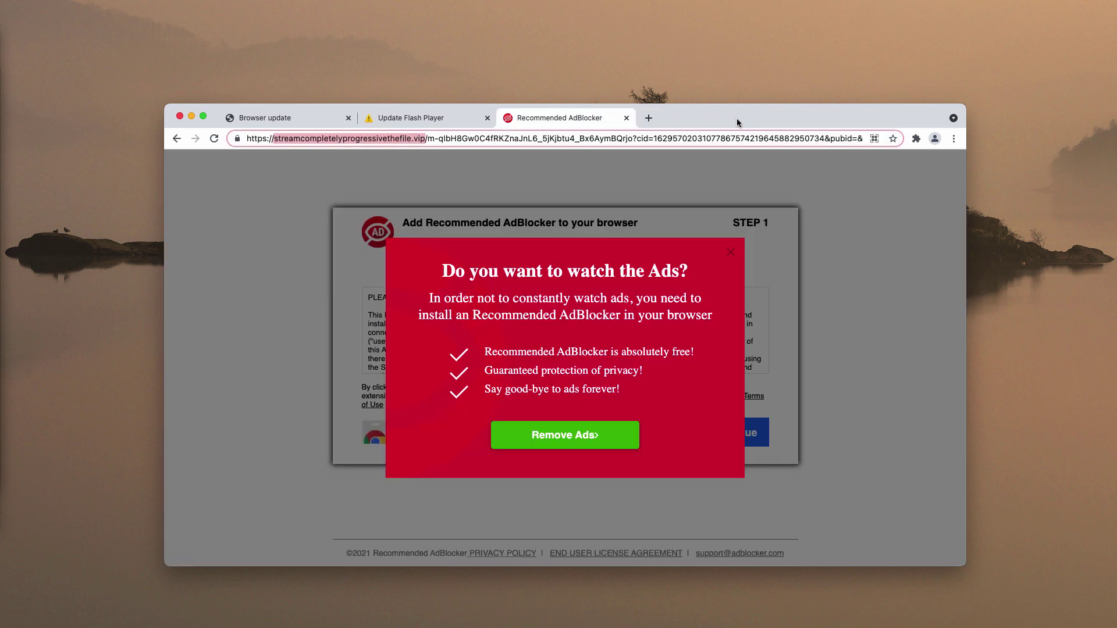
left_click(766, 118)
left_click(648, 118)
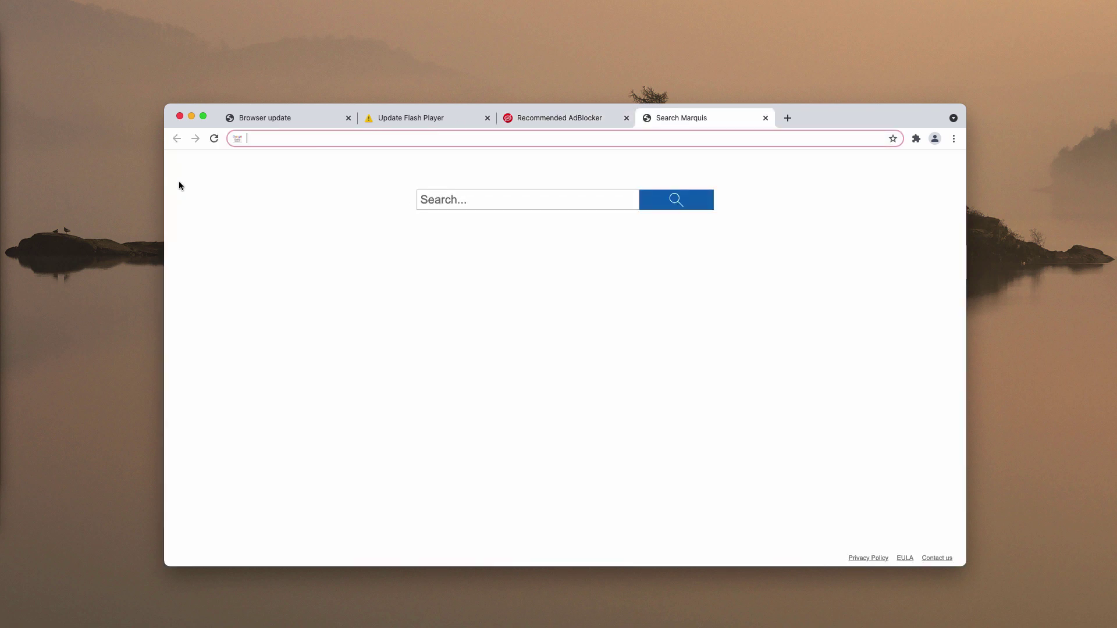
left_click(318, 119)
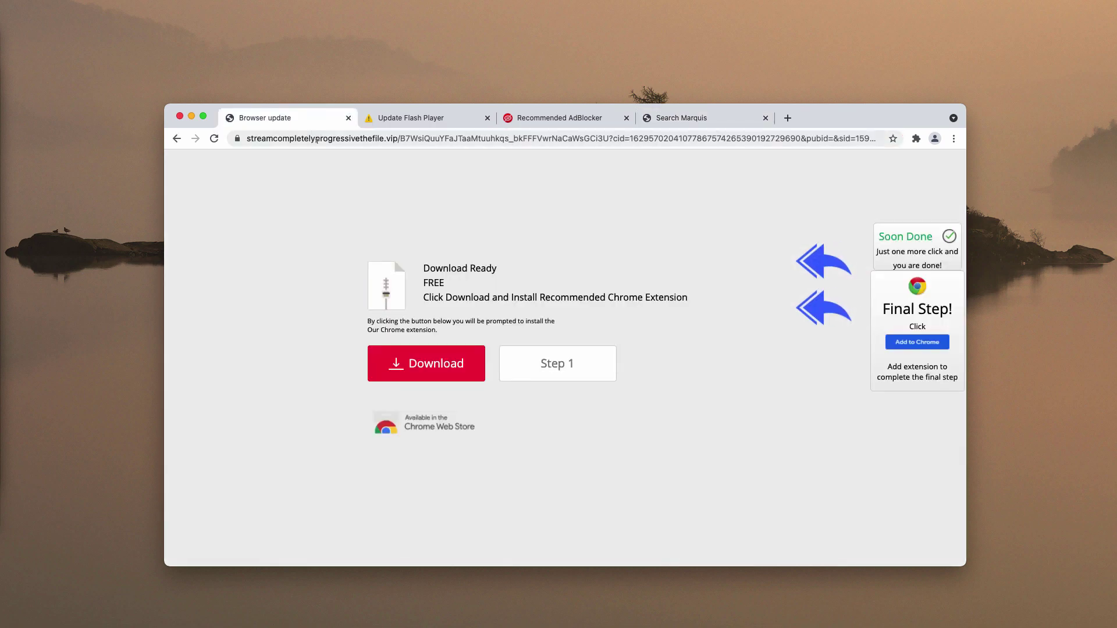
- Turn off and remove Private Search from the Extensions page
left_click(954, 139)
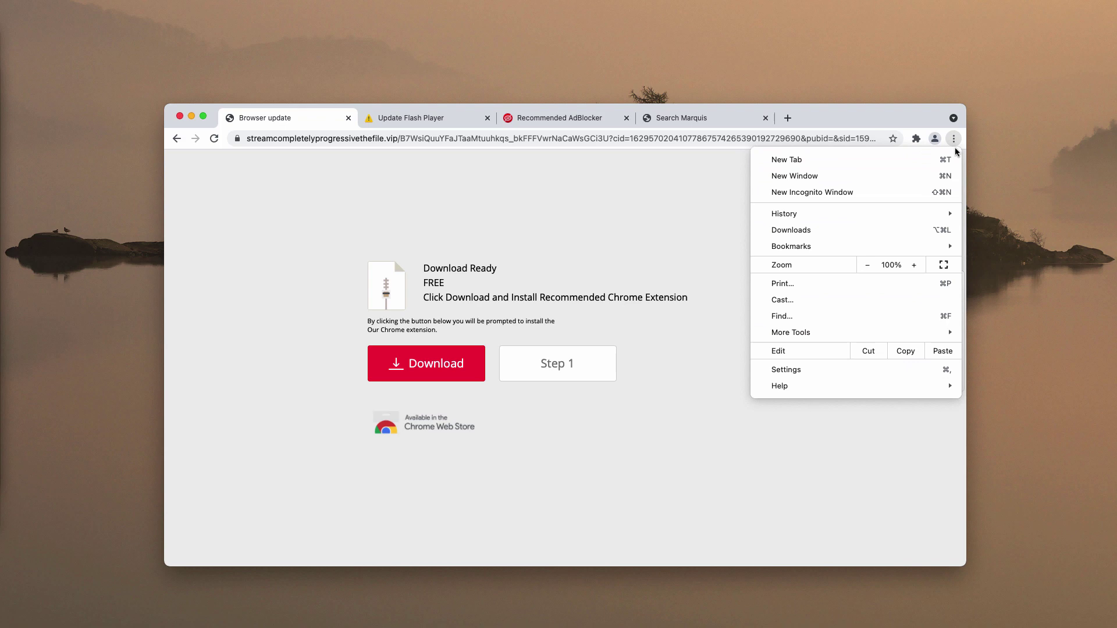
mouse_move(807, 336)
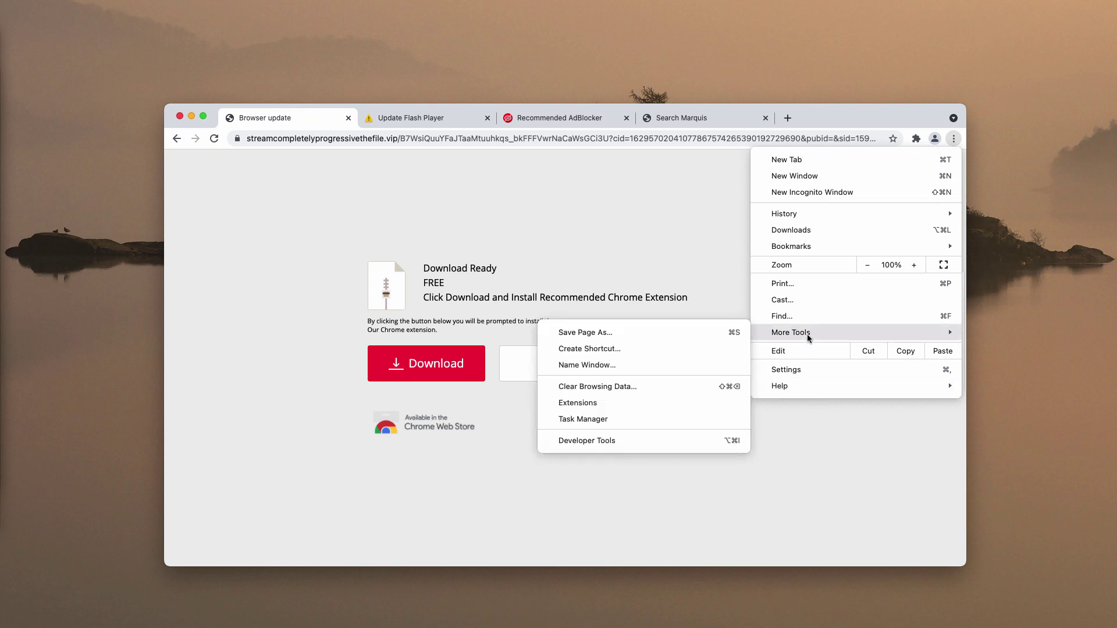
left_click(682, 403)
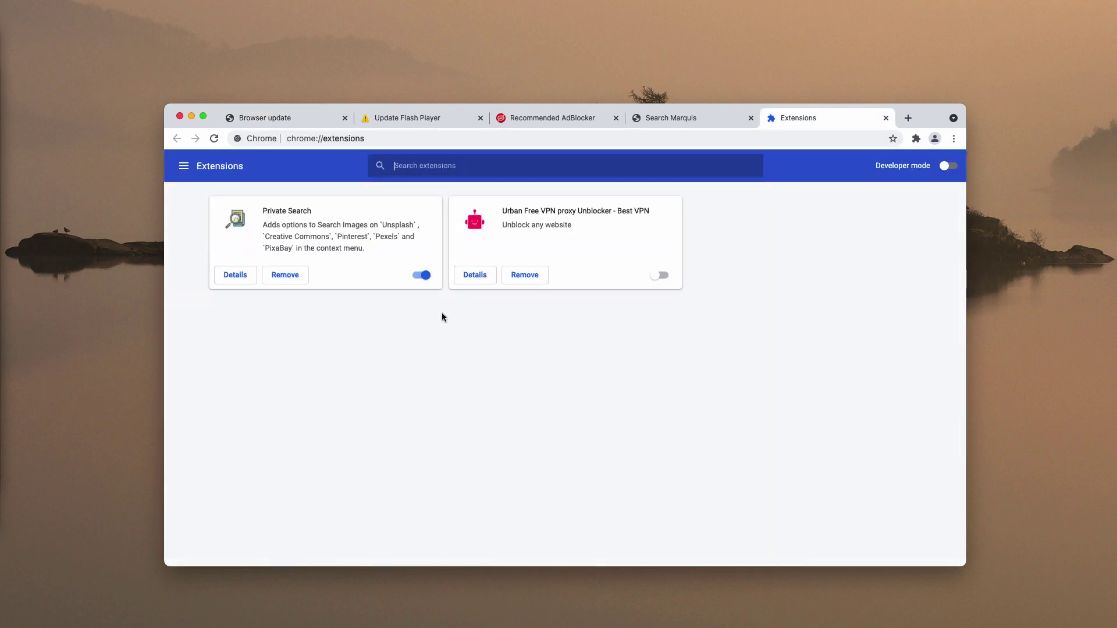
left_click(420, 277)
left_click(303, 284)
left_click(647, 360)
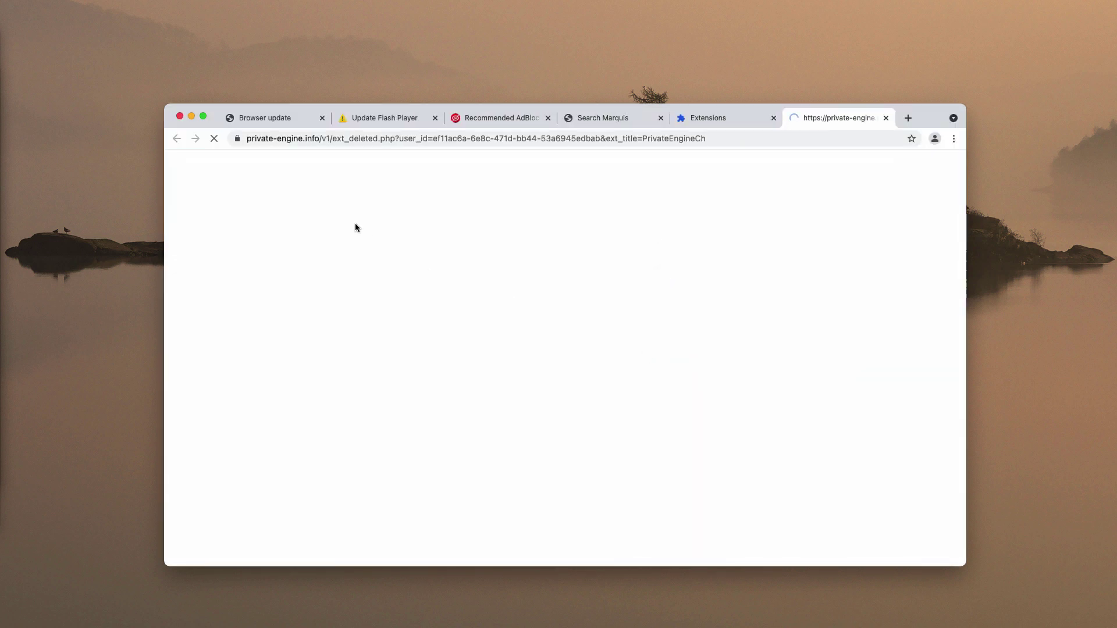
- Close the Search Marquis tab and the leftover extension tabs
left_click(599, 118)
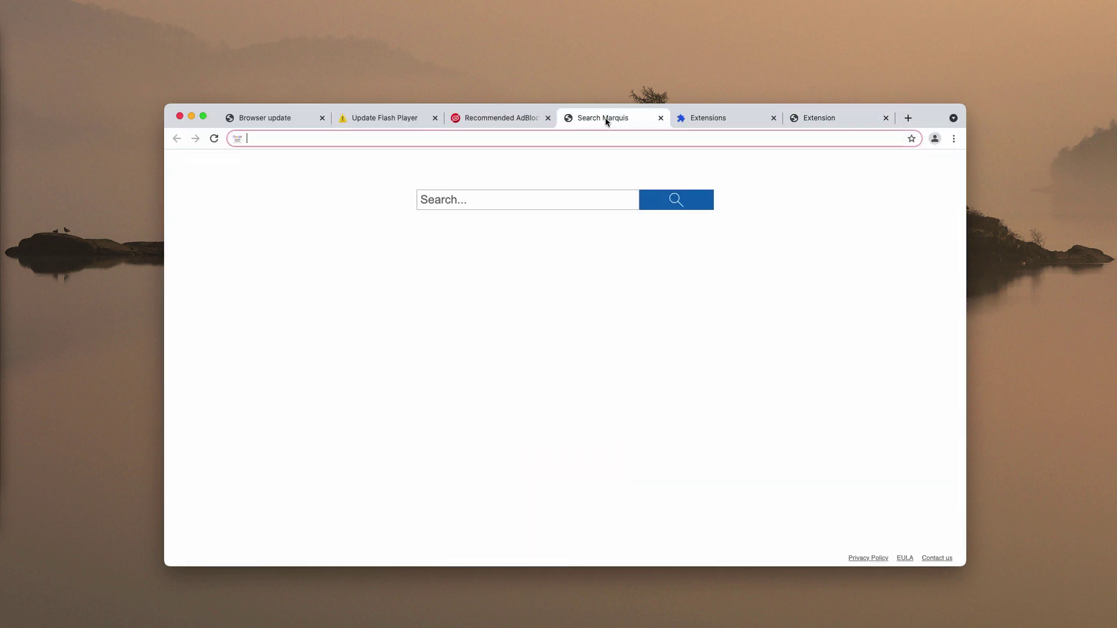
left_click(660, 118)
left_click(661, 118)
left_click(661, 118)
left_click(653, 118)
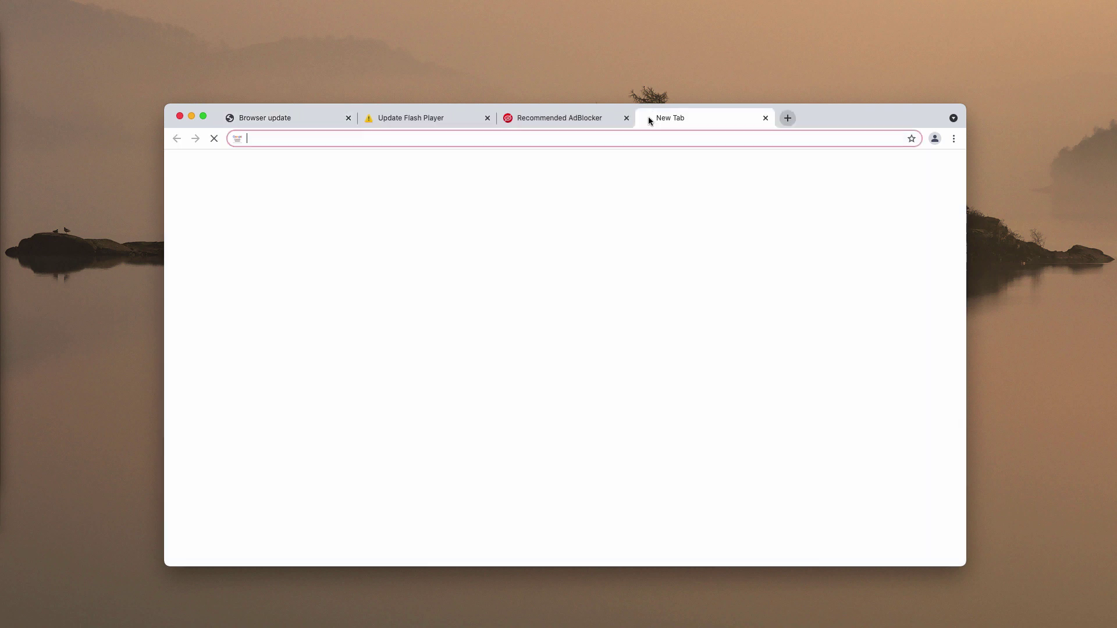
type("c")
key("Return")
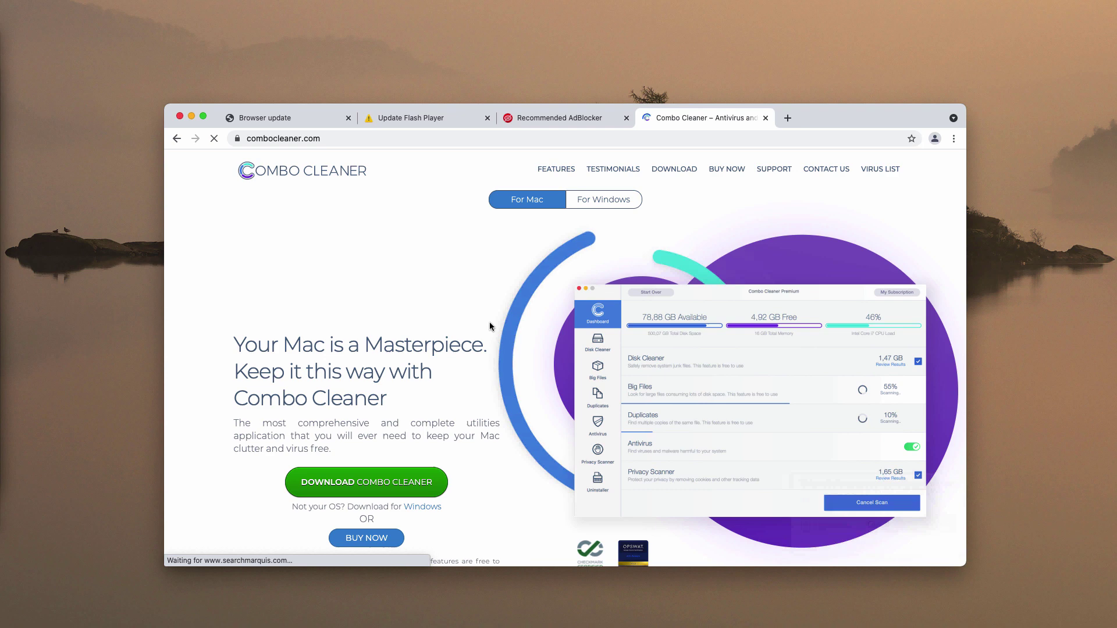
left_click(441, 119)
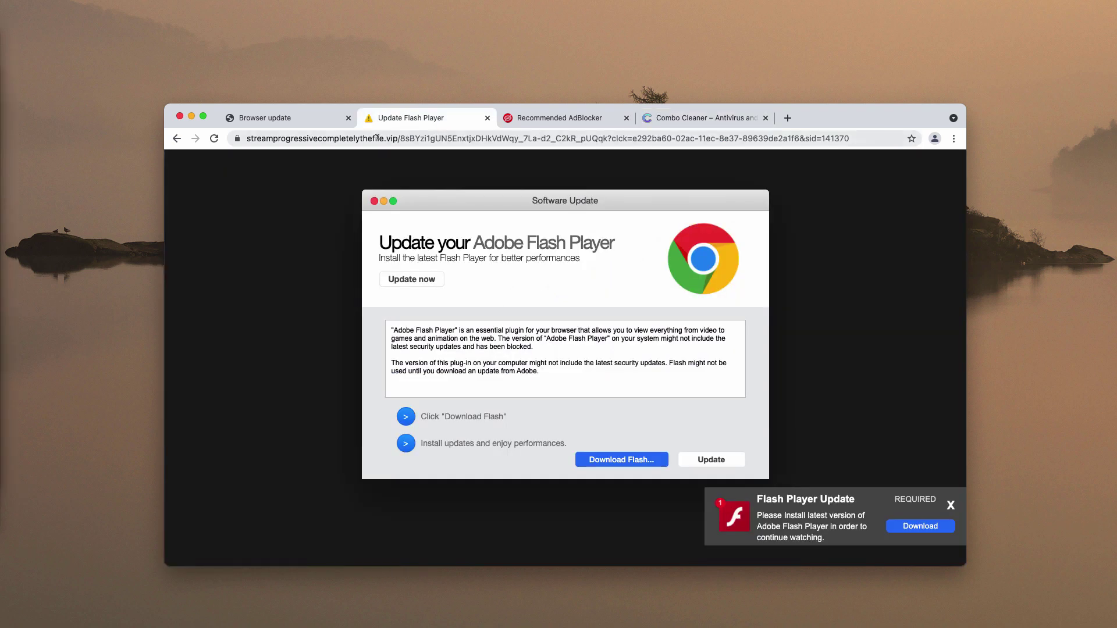
left_click(717, 119)
left_click(316, 138)
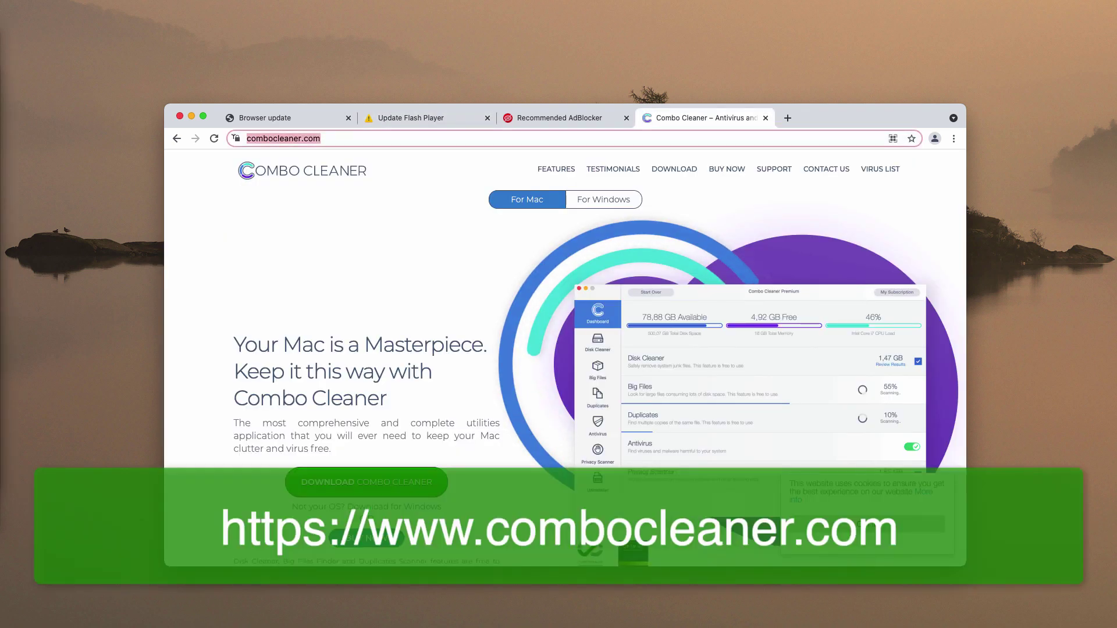
type("https://www.combocleaner.com")
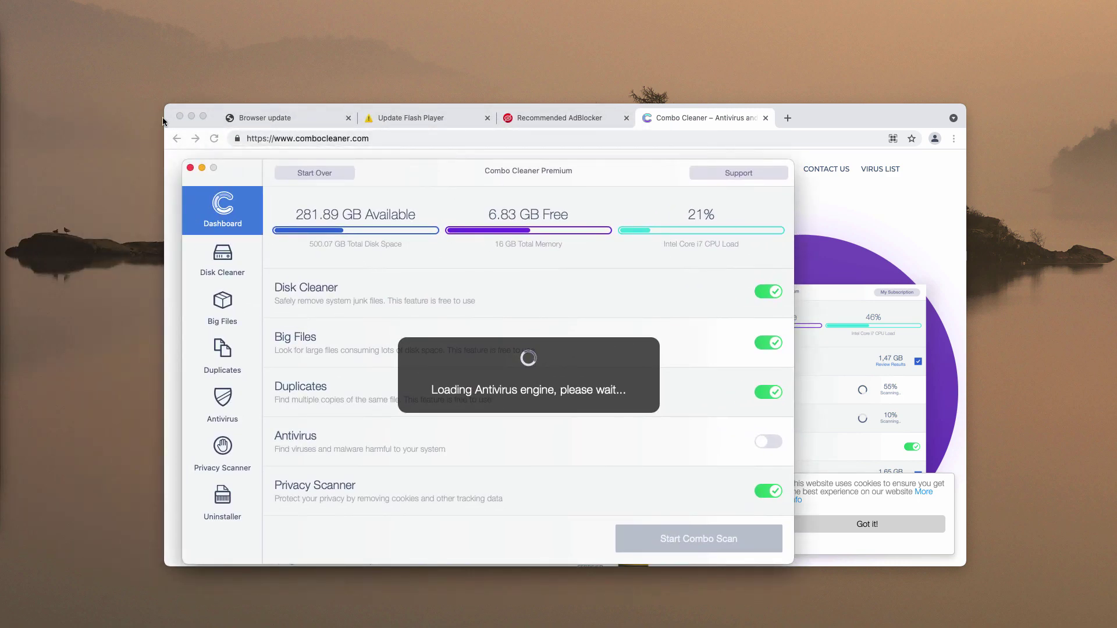
- Close Chrome and centre the Combo Cleaner window while the Combo Scan finishes with 20 threats
left_click(179, 115)
left_click_drag(215, 161, 283, 164)
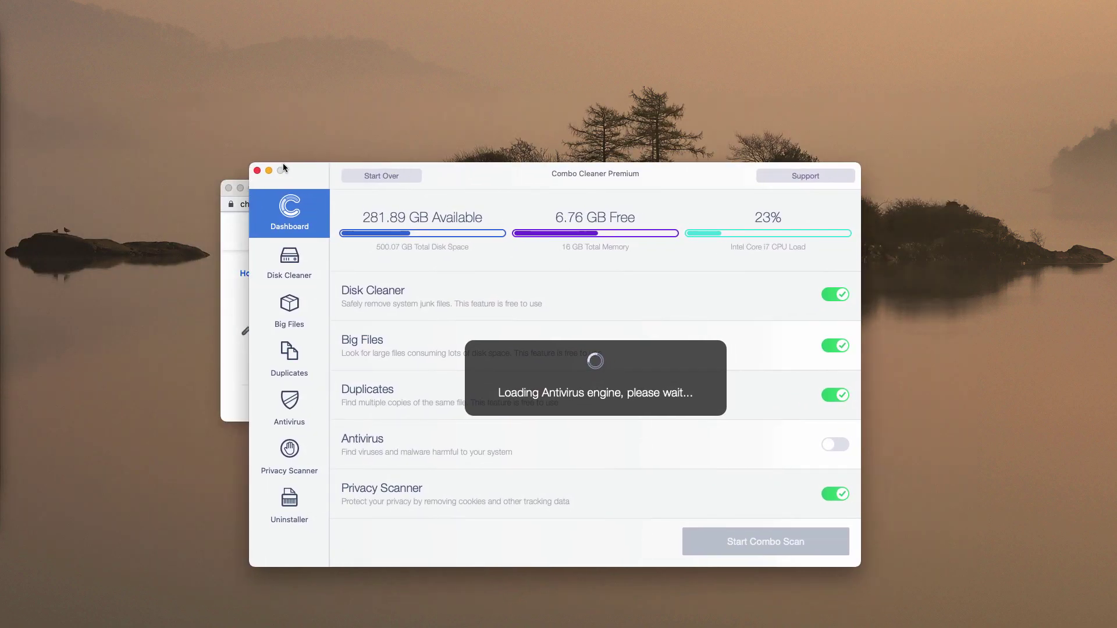
left_click_drag(448, 185, 403, 168)
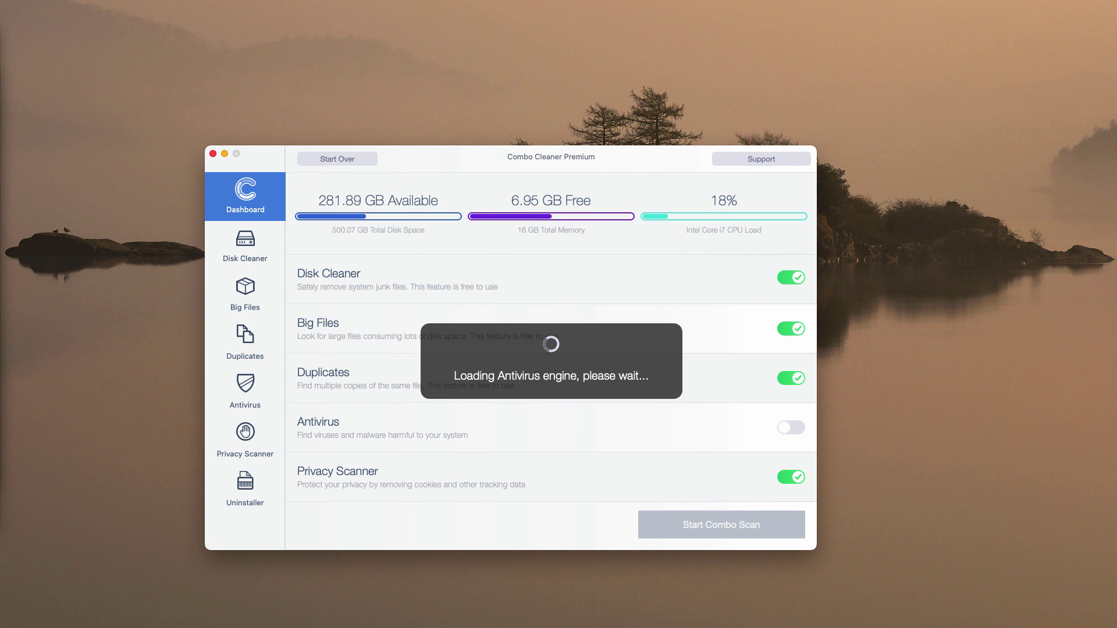
left_click_drag(517, 163, 517, 165)
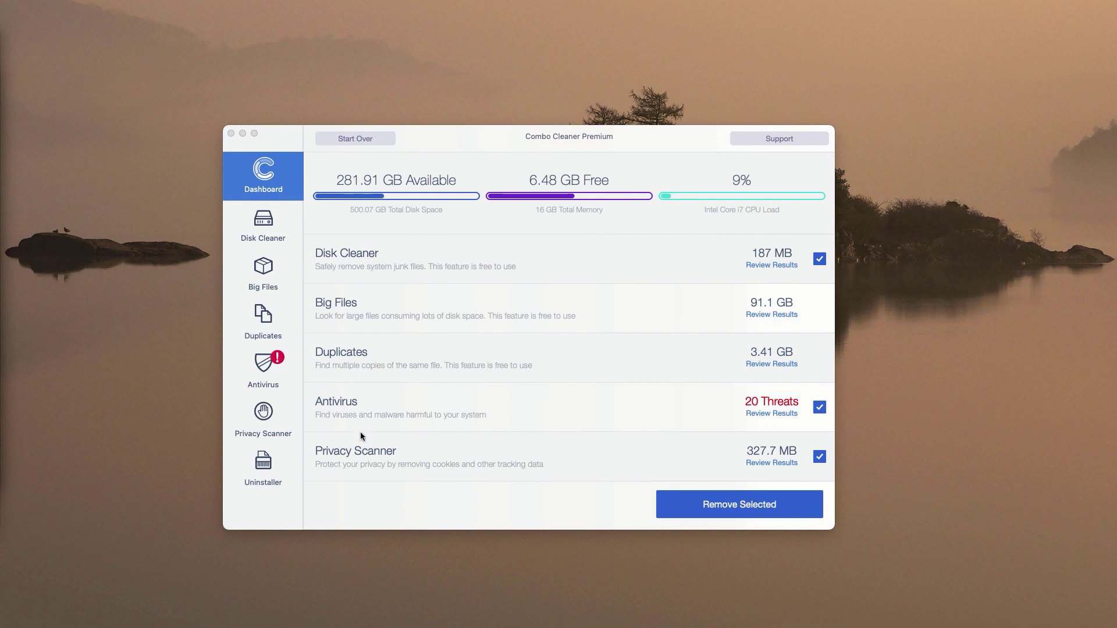
- Bring Combo Cleaner forward and review the Antivirus results listing 20 adware threats
left_click(337, 407)
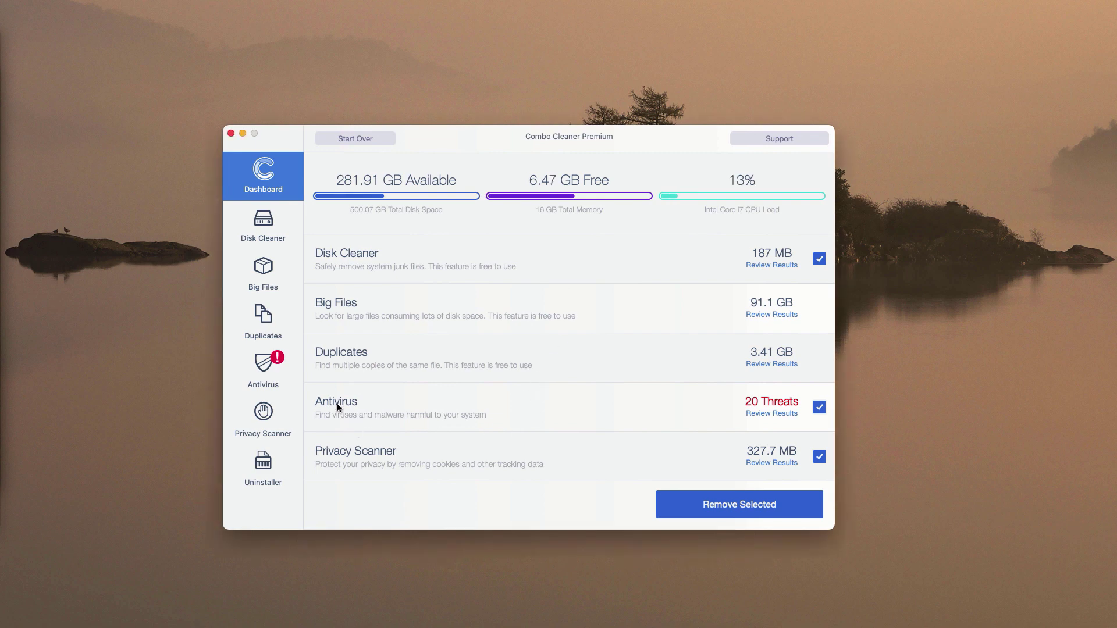
left_click(769, 413)
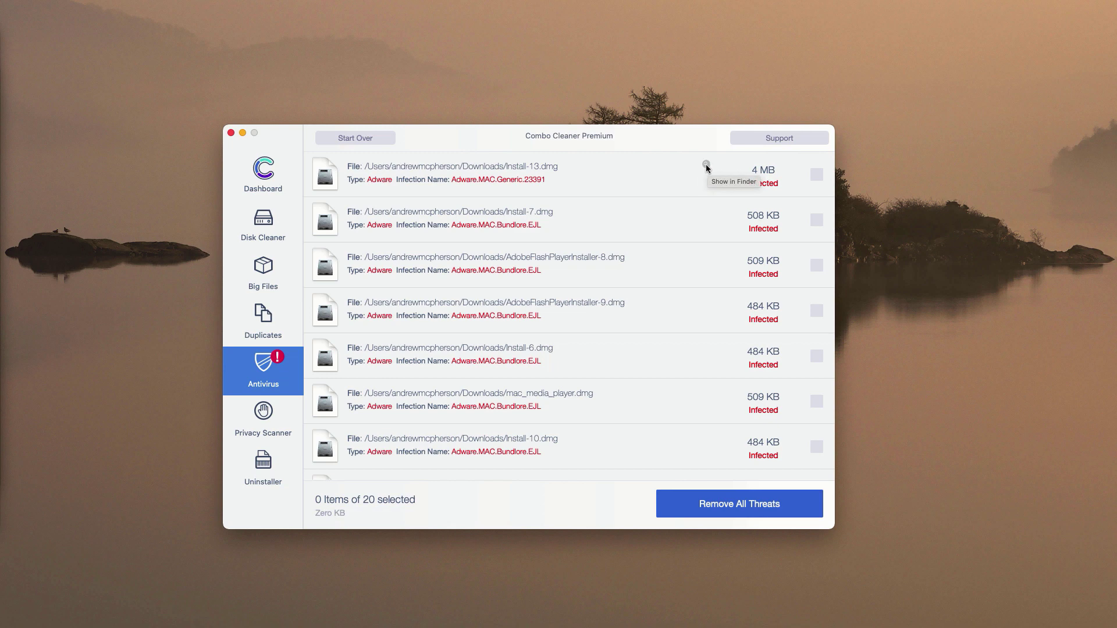
- Reveal Install-13.dmg in Finder, move it to the Trash, and close the Downloads window
left_click(706, 165)
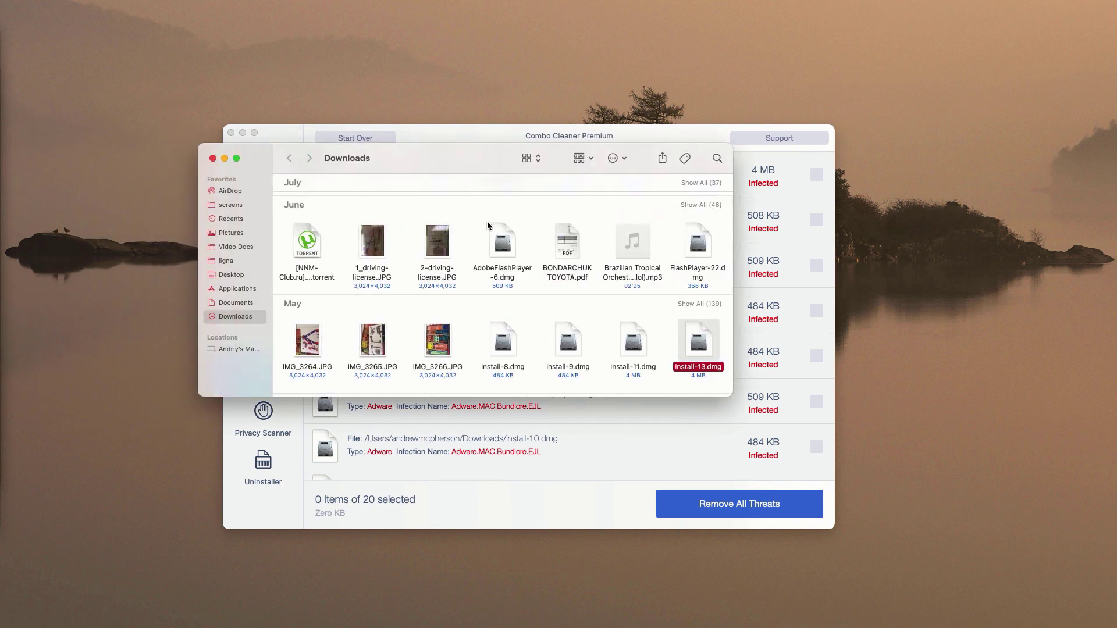
right_click(700, 342)
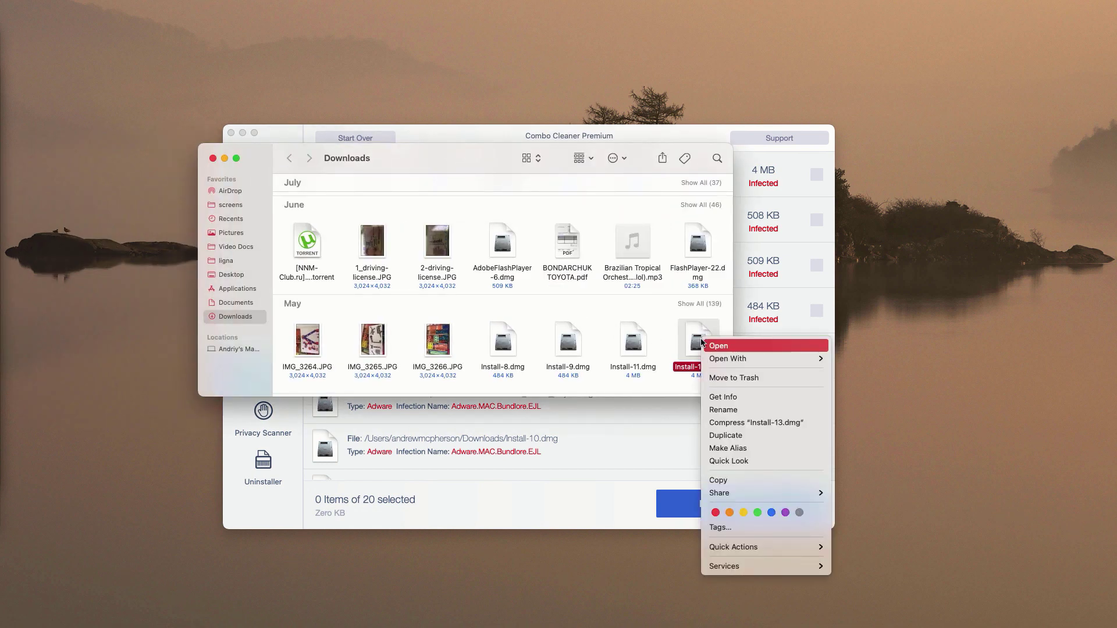
left_click(742, 379)
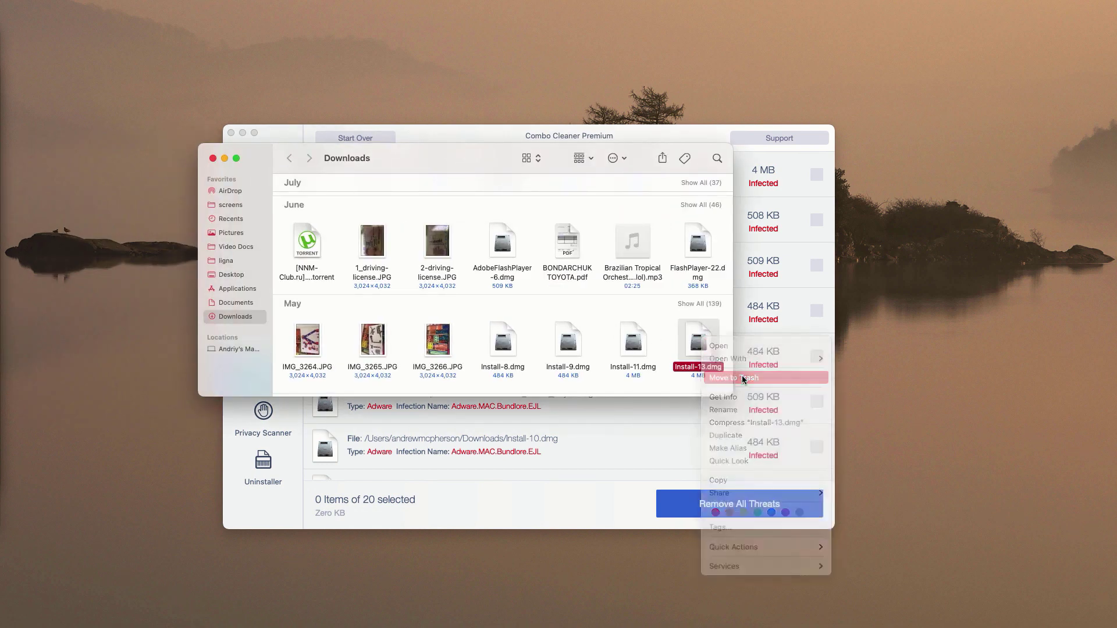
left_click(213, 158)
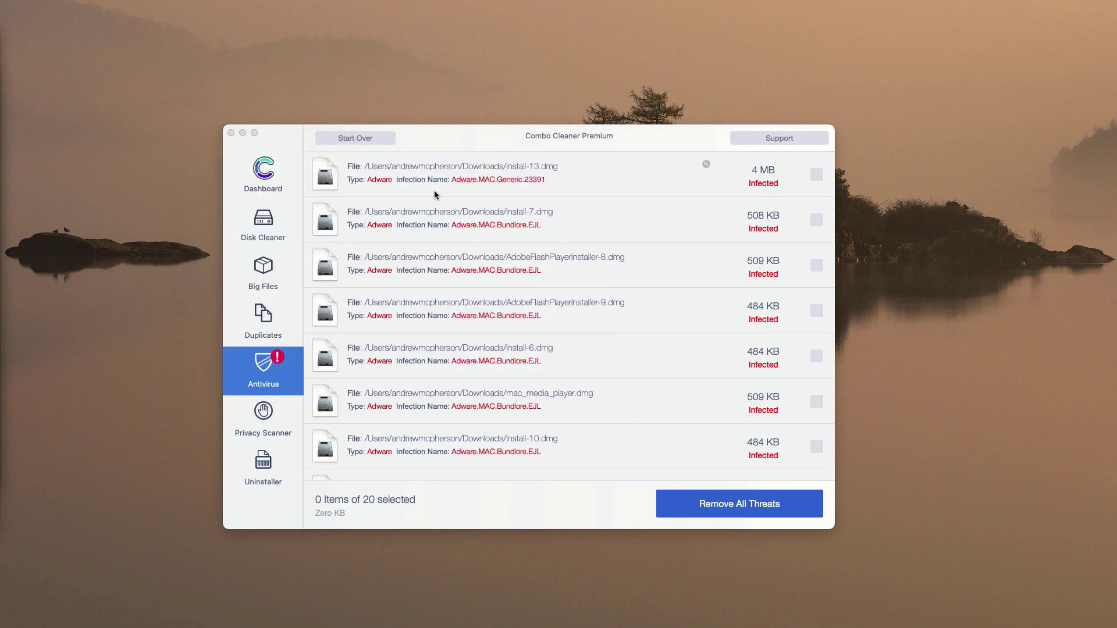
left_click(498, 137)
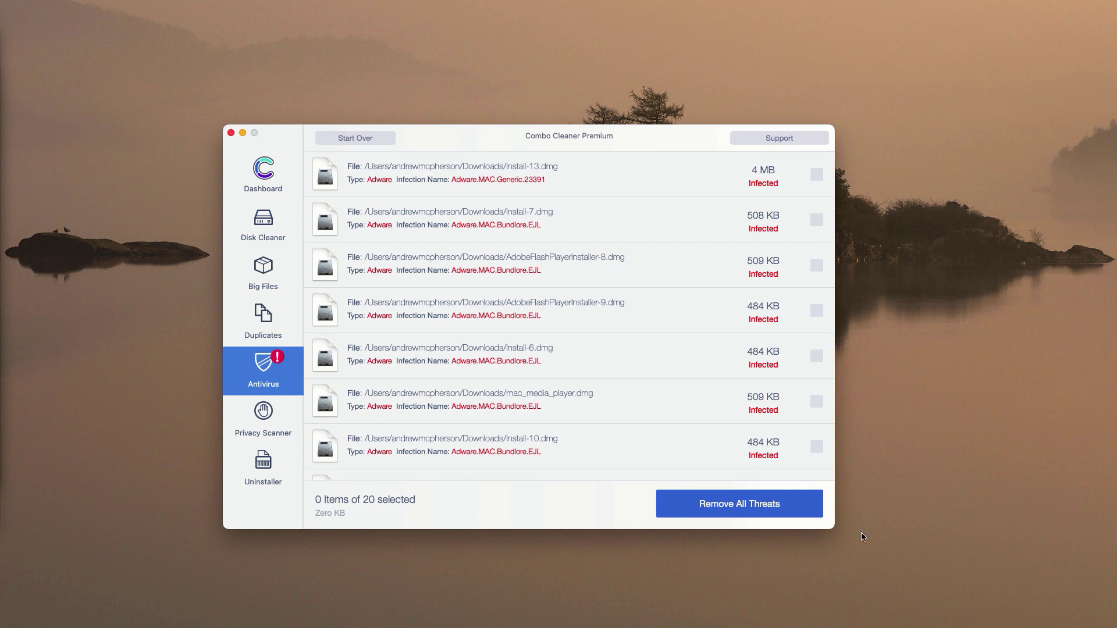
left_click_drag(305, 135, 304, 134)
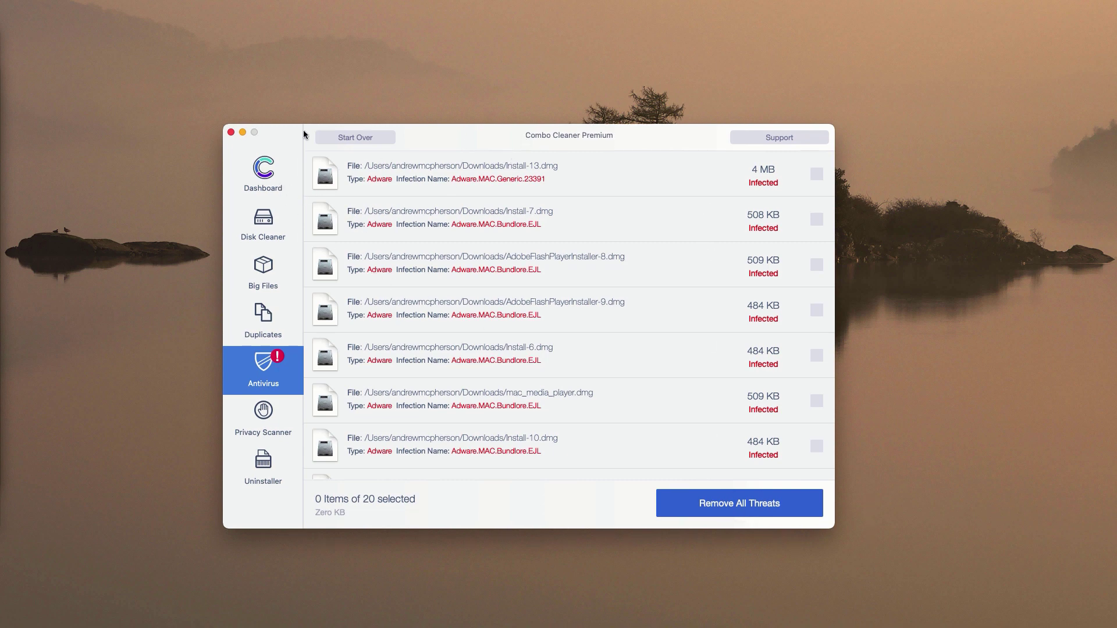